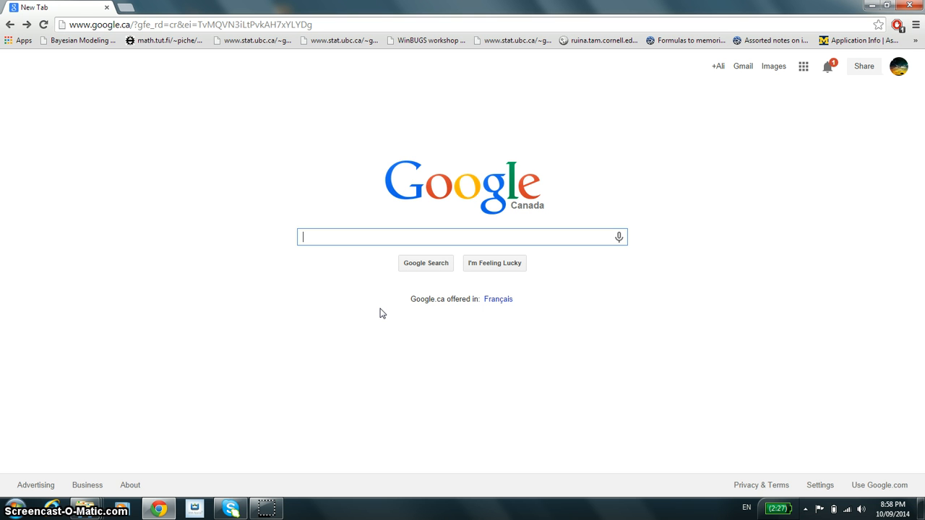
pyautogui.write('winbugs')
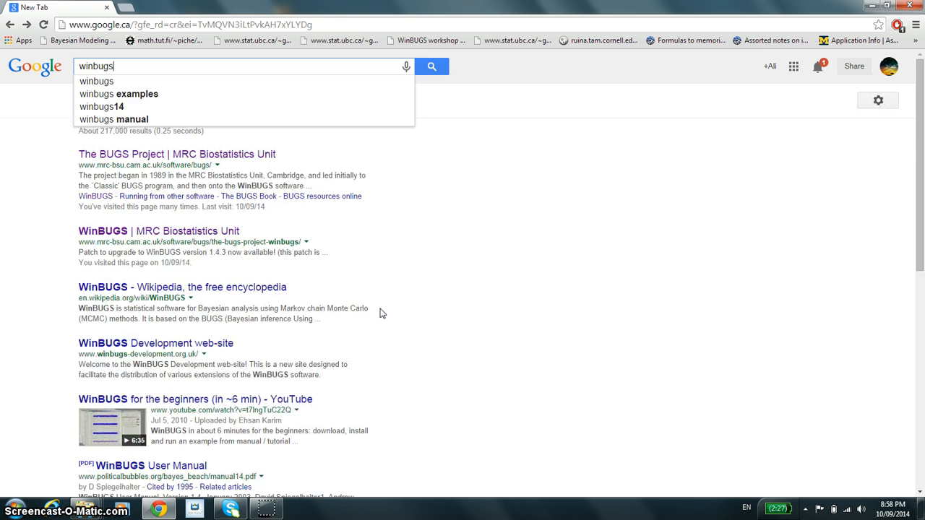
# Search Google for winbugs and reach the WinBUGS 1.4.3 page via The BUGS Project result.
pyautogui.press('Return')
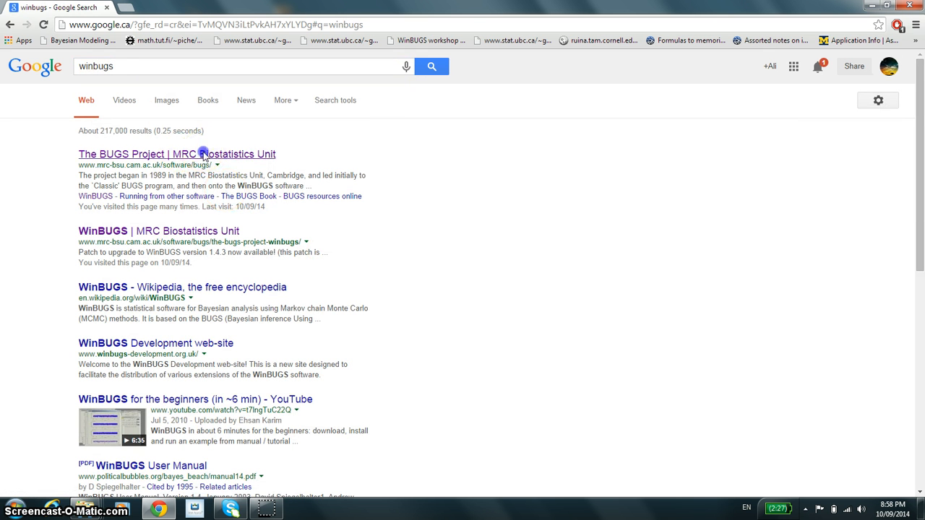
pyautogui.click(204, 154)
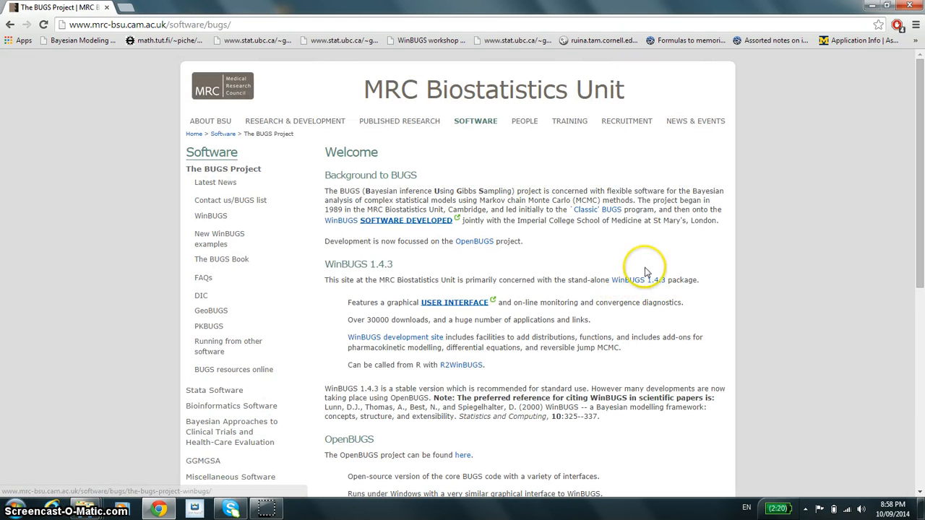
pyautogui.click(663, 284)
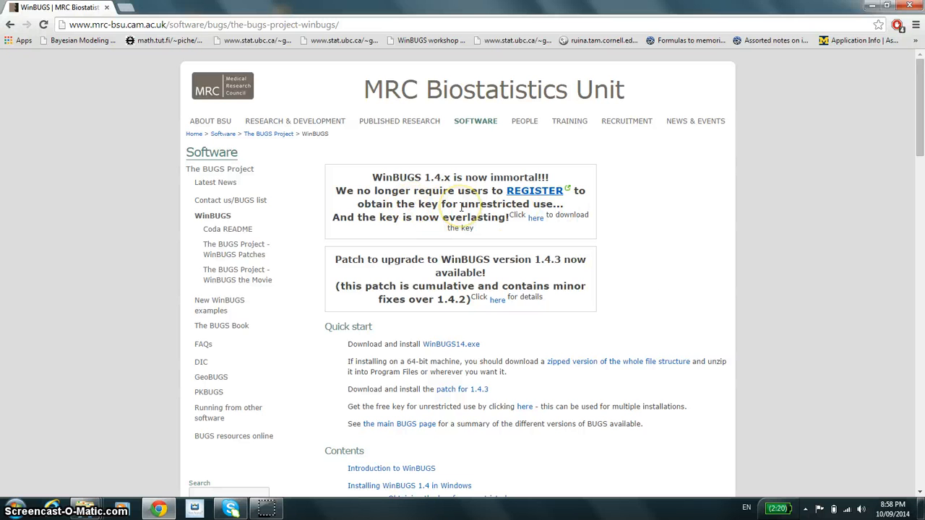
# Download the zipped whole file structure, saving winbugs14.zip to the documents folder.
pyautogui.moveTo(466, 204); pyautogui.dragTo(539, 203)
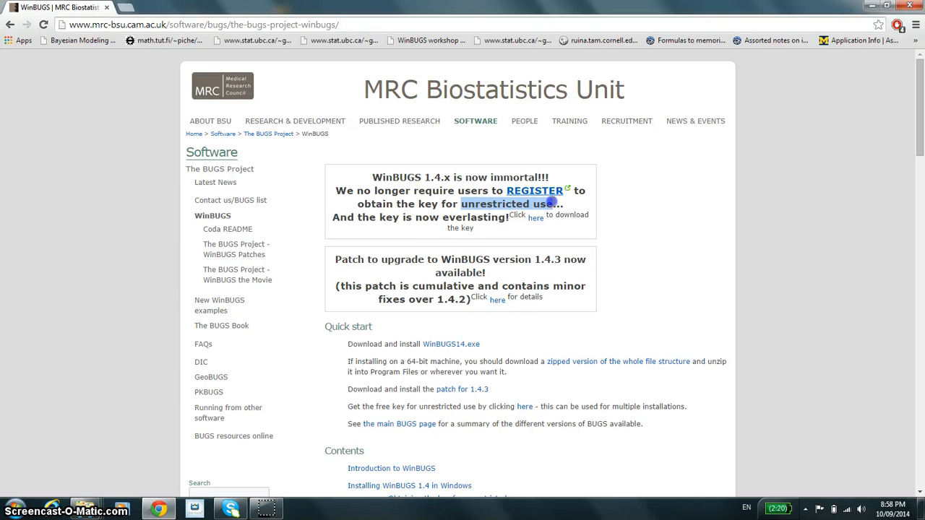
pyautogui.click(555, 207)
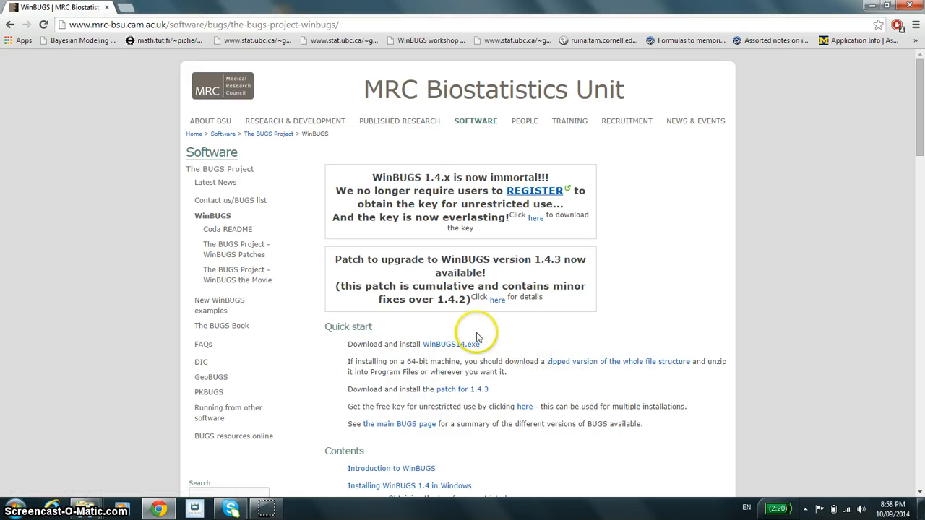
pyautogui.click(567, 363)
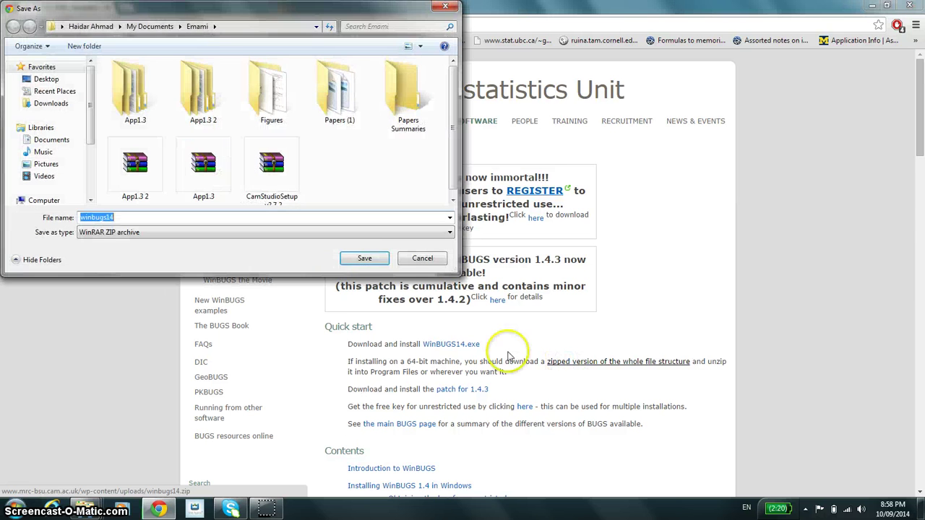
pyautogui.click(369, 258)
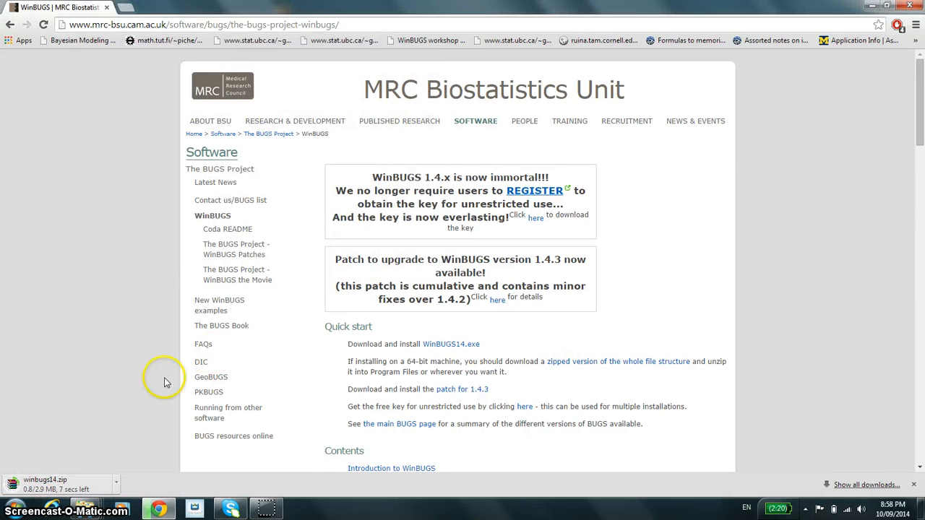
# Show the downloaded winbugs14 archive in its folder from the download bar.
pyautogui.click(119, 484)
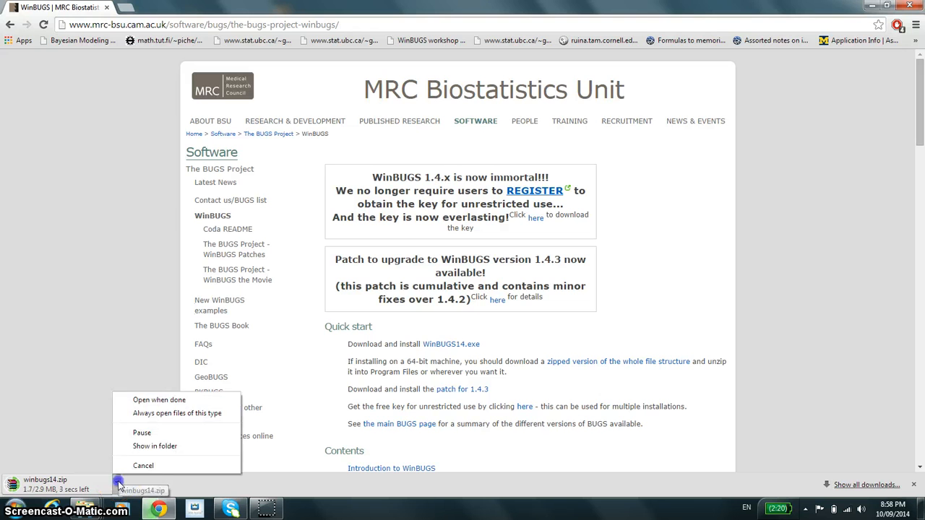
pyautogui.click(144, 442)
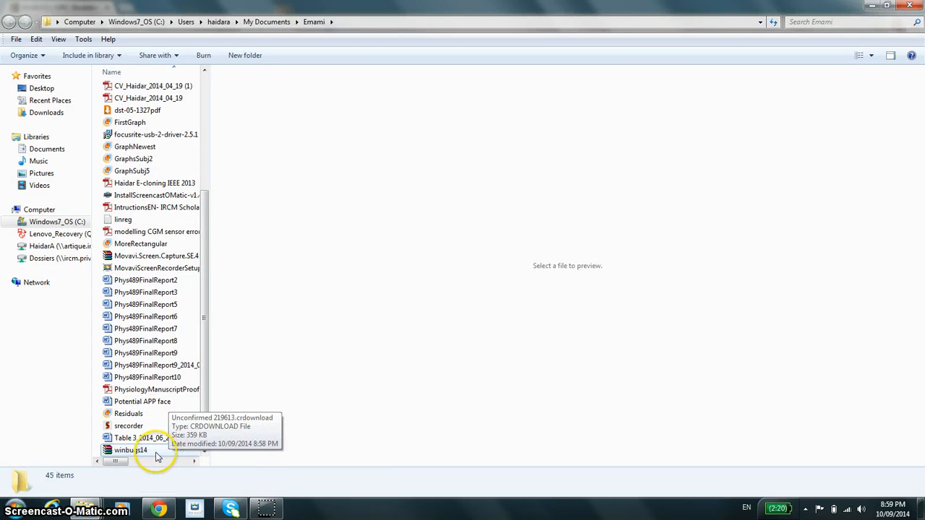
# Open winbugs14.zip in WinRAR and dismiss the purchase reminder.
pyautogui.doubleClick(130, 450)
pyautogui.click(202, 255)
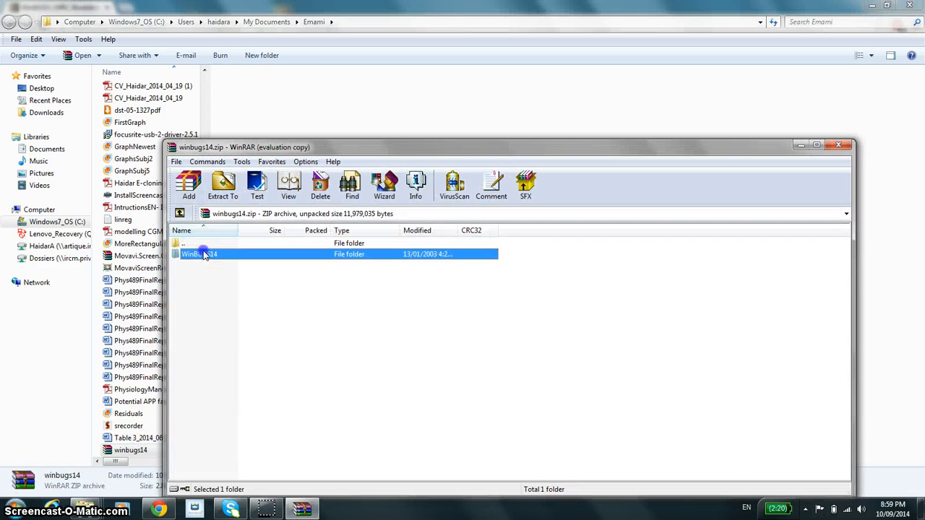
pyautogui.doubleClick(212, 256)
pyautogui.click(574, 325)
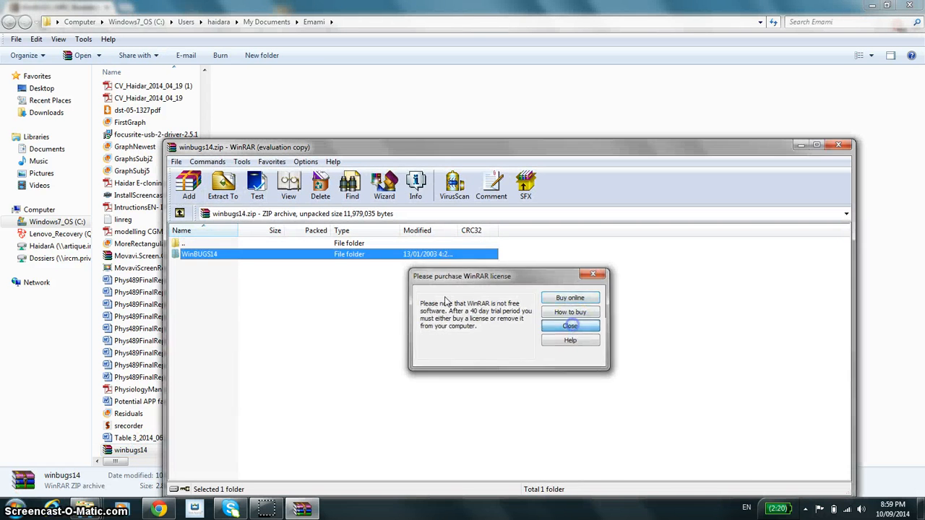
# Copy the WinBUGS14 folder from the archive and bring up the file windows.
pyautogui.rightClick(212, 258)
pyautogui.click(209, 289)
pyautogui.click(94, 505)
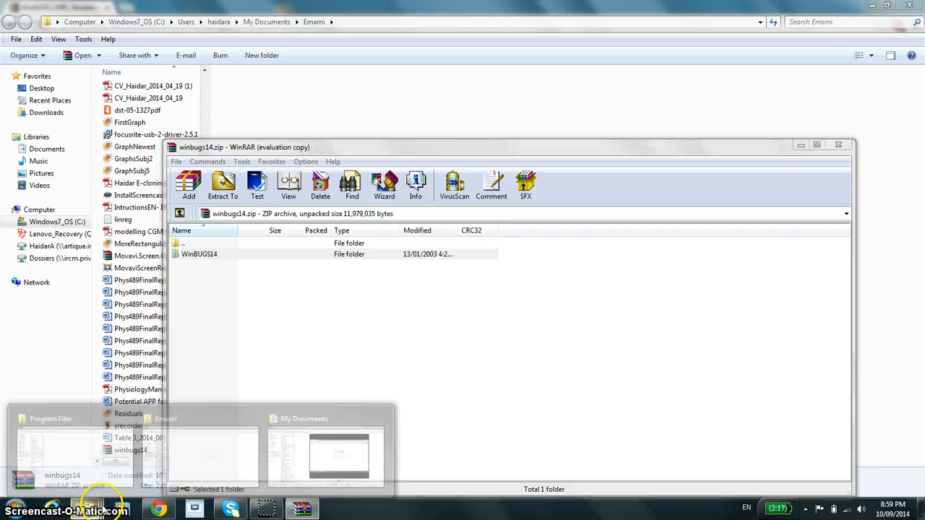
# Paste the WinBUGS14 folder into Program Files, approving the administrator permission prompts.
pyautogui.click(104, 442)
pyautogui.click(139, 356)
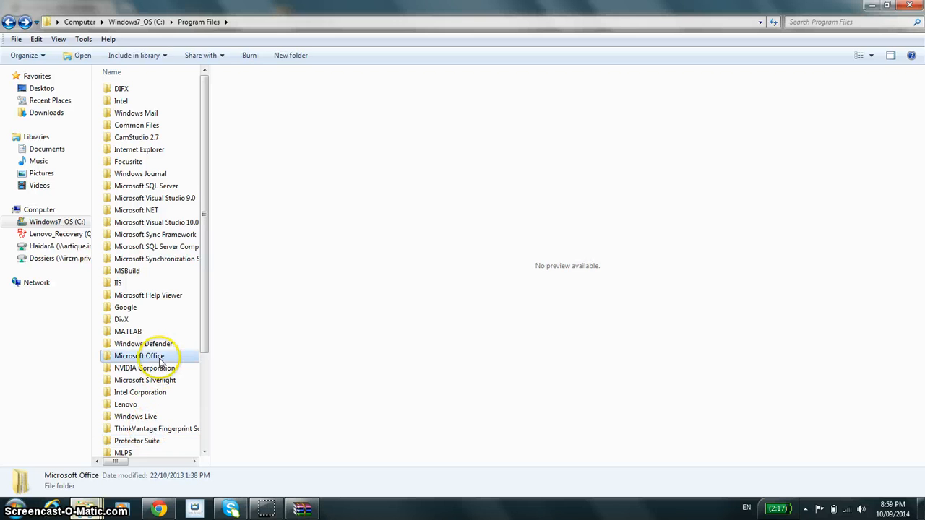
pyautogui.rightClick(158, 359)
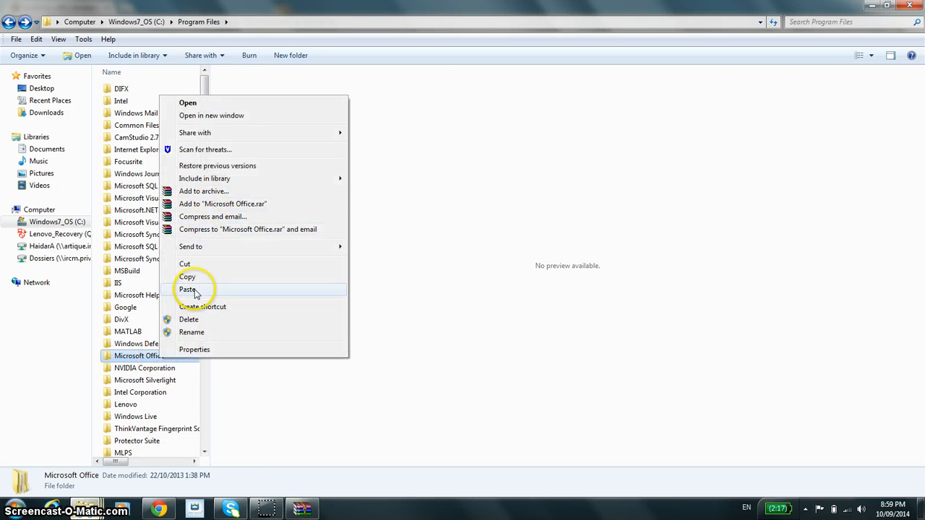
pyautogui.click(190, 289)
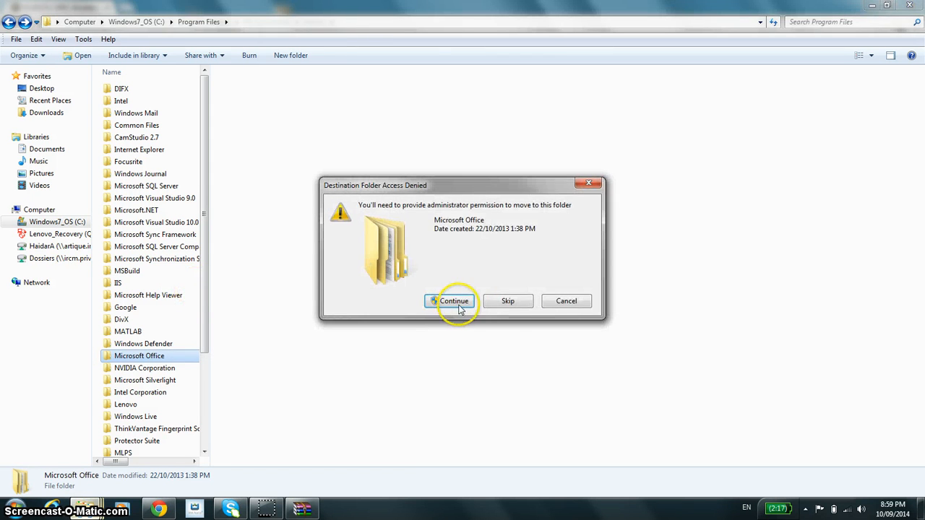
pyautogui.click(566, 300)
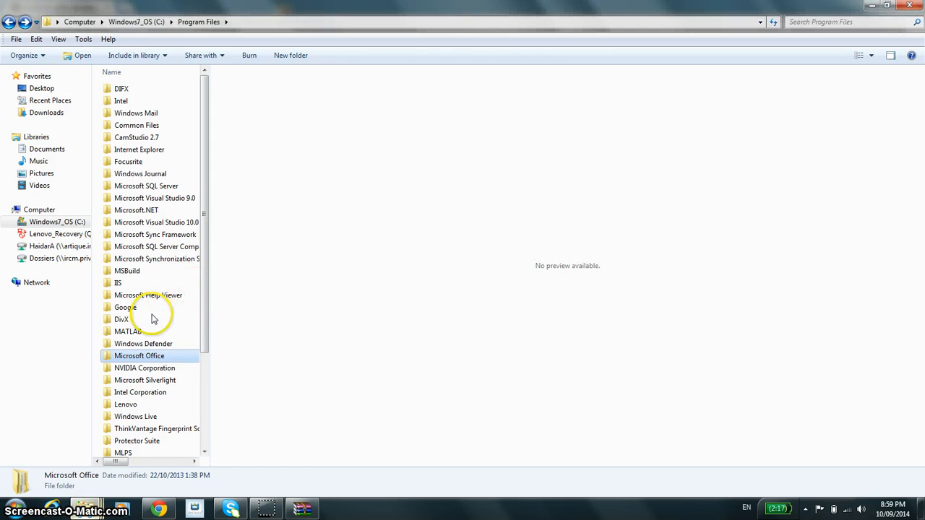
pyautogui.hotkey('ctrl', 'v')
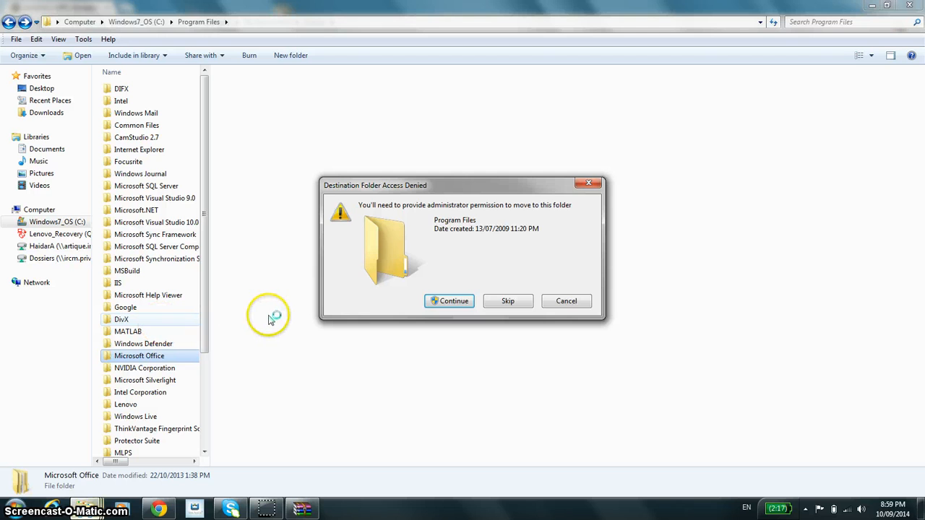
pyautogui.click(449, 300)
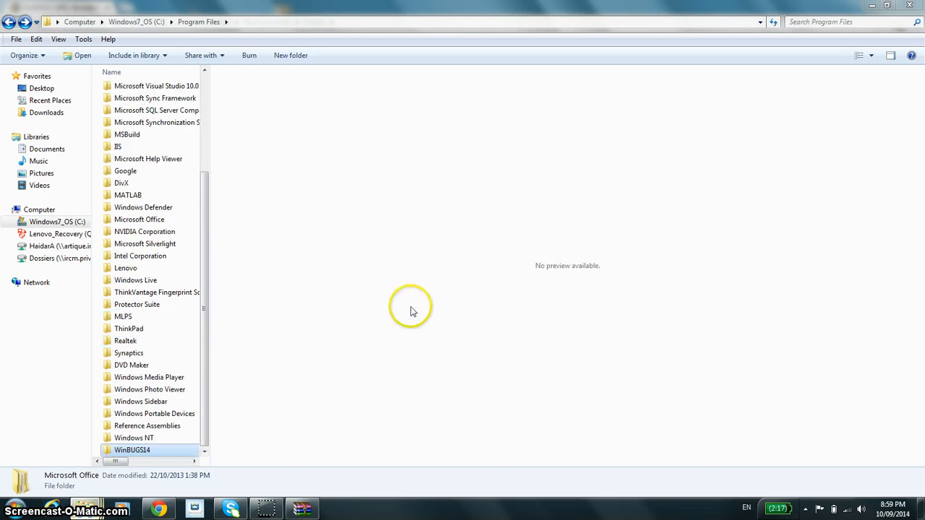
# Open the copied WinBUGS14 folder, then return to the WinBUGS web page.
pyautogui.doubleClick(157, 451)
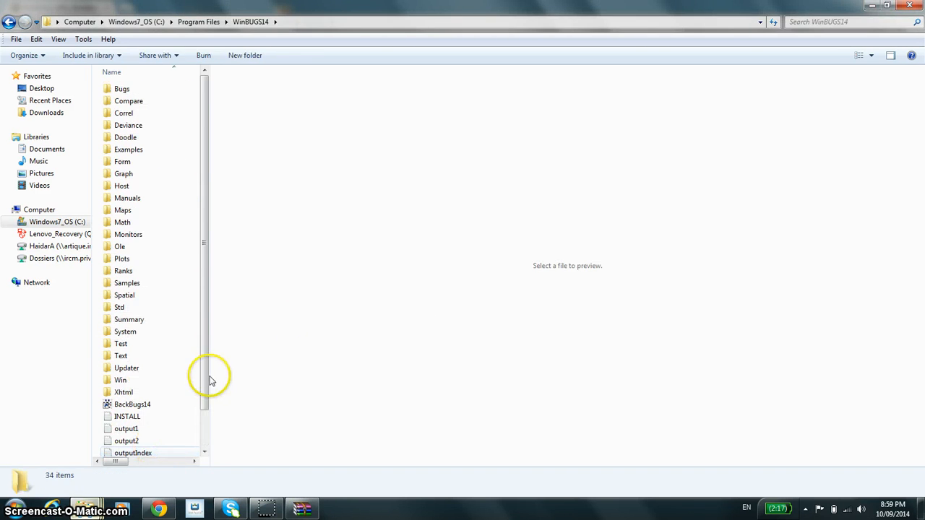
pyautogui.moveTo(207, 375); pyautogui.dragTo(208, 441)
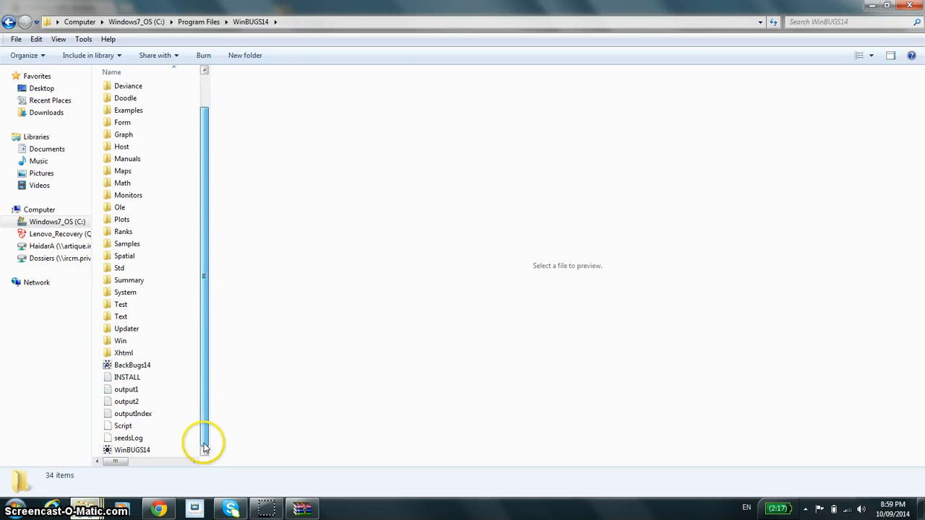
pyautogui.click(159, 509)
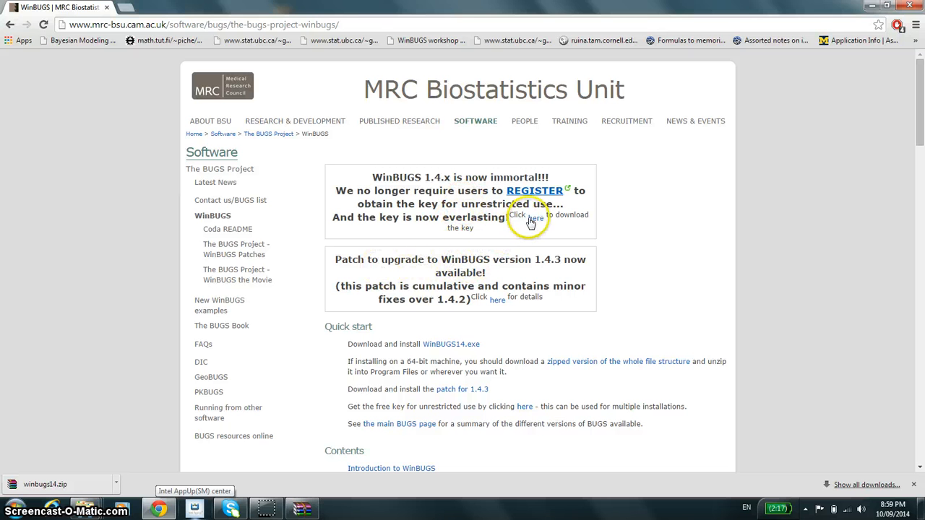
# Open the immortality key text via the 'here' link and select its entire text.
pyautogui.click(536, 219)
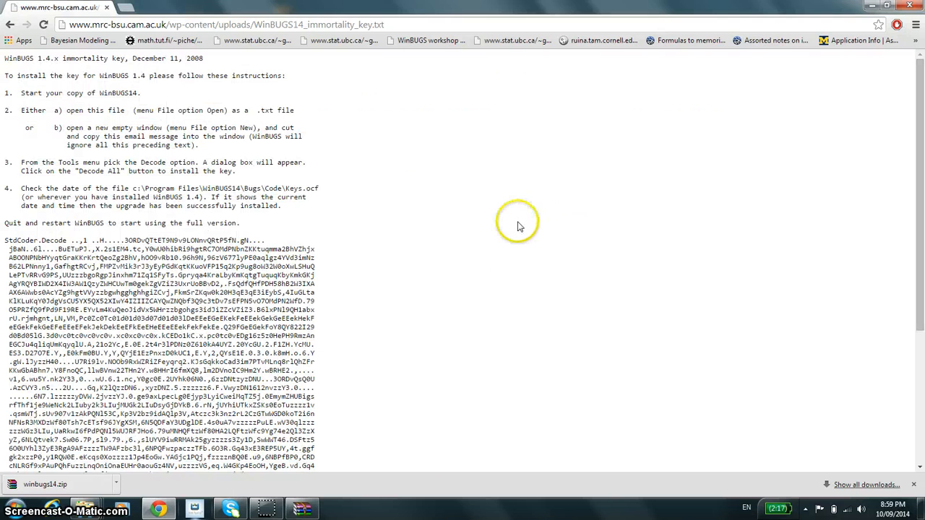
pyautogui.scroll(-10, 825, 242)
pyautogui.scroll(-3, 826, 242)
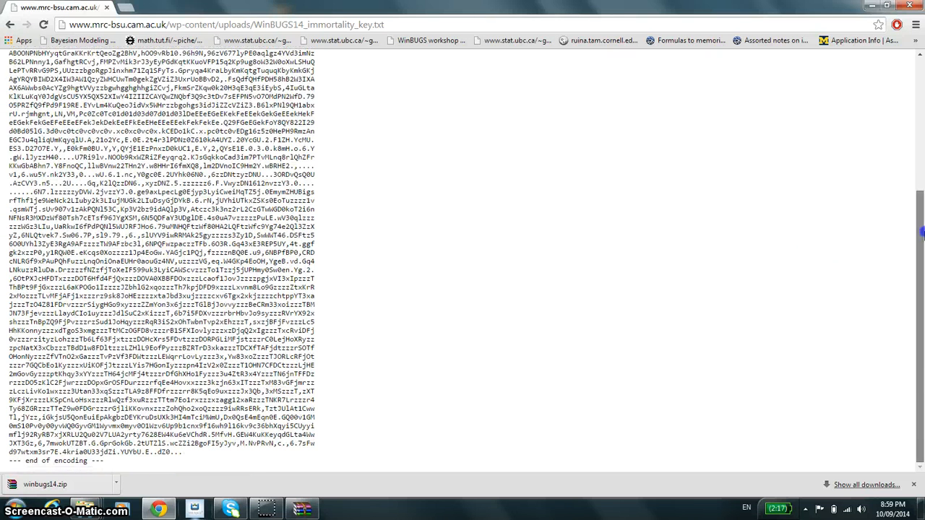
pyautogui.scroll(15, 826, 242)
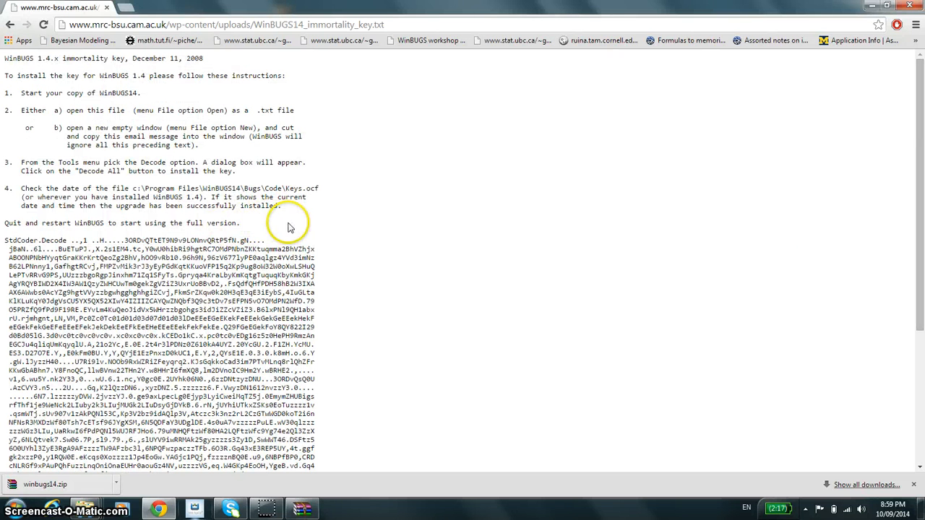
pyautogui.moveTo(98, 163); pyautogui.dragTo(15, 75)
pyautogui.click(34, 75)
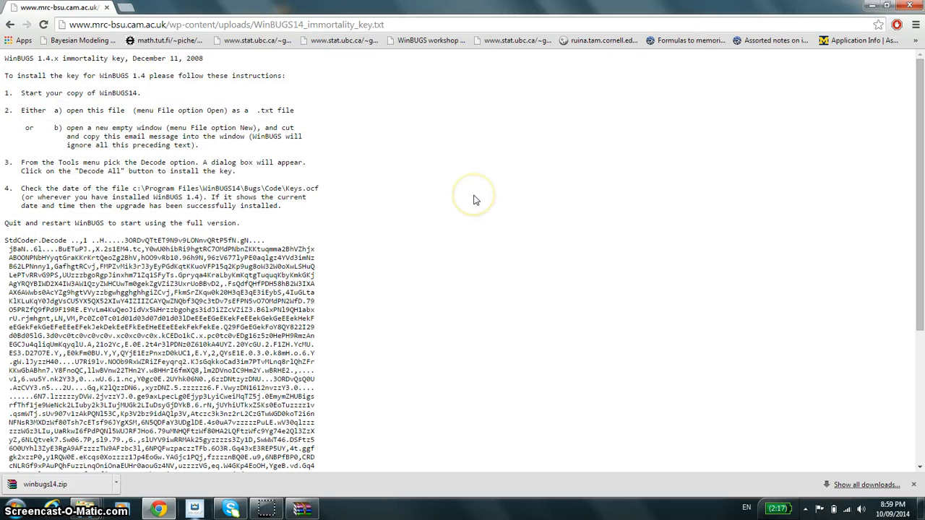
pyautogui.moveTo(395, 203); pyautogui.dragTo(330, 145)
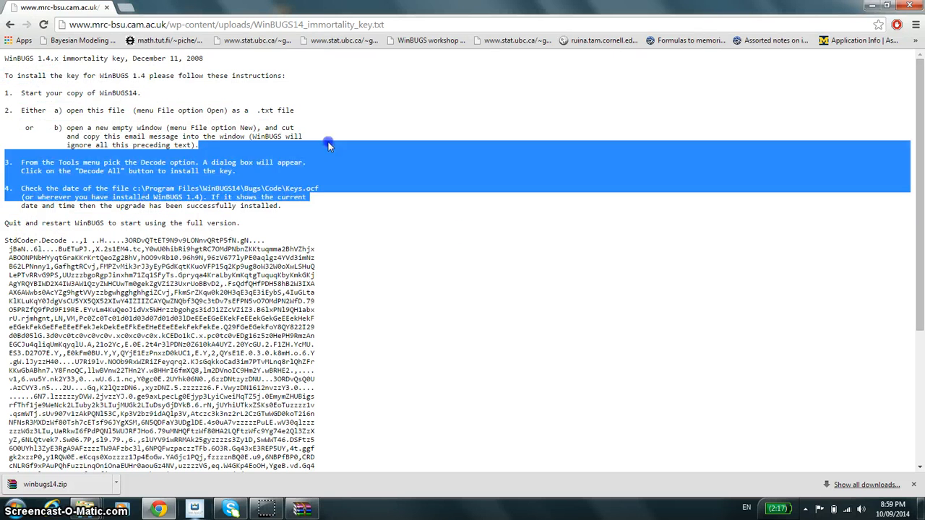
pyautogui.click(330, 145)
pyautogui.hotkey('ctrl', 'a')
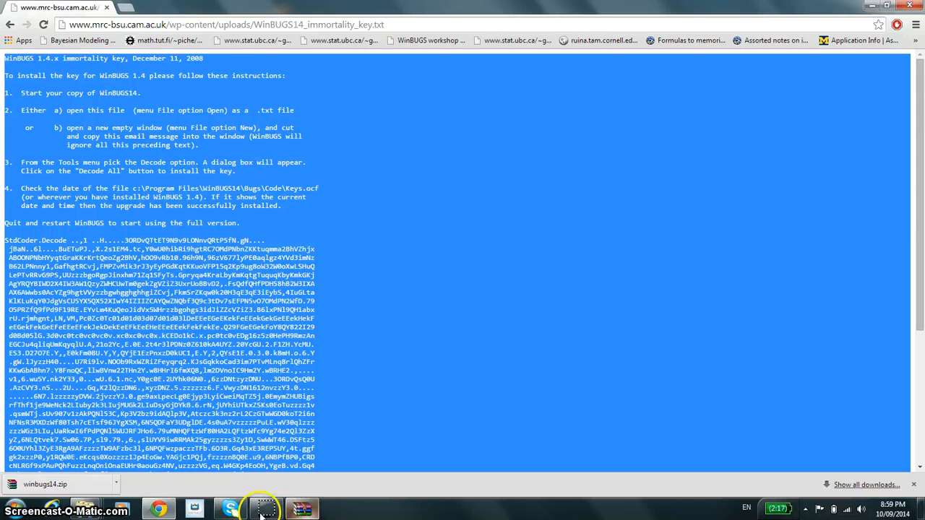
# Switch back to the WinBUGS14 folder window in Explorer.
pyautogui.click(121, 509)
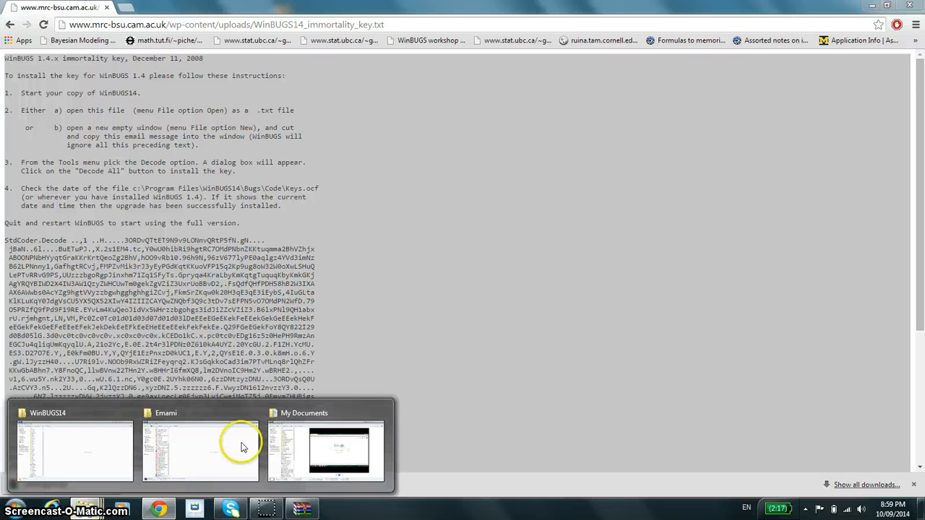
pyautogui.click(76, 452)
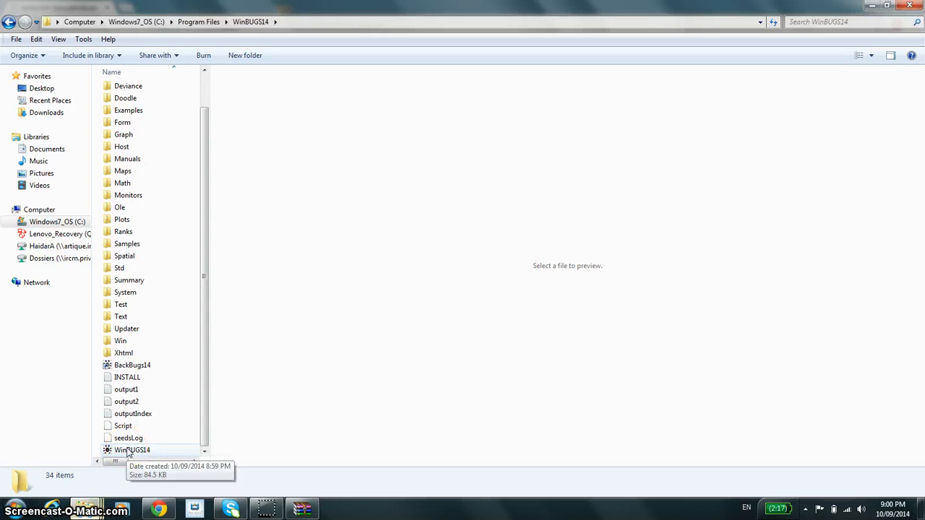
# Launch the WinBUGS14 application with Run as administrator.
pyautogui.click(130, 450)
pyautogui.rightClick(130, 450)
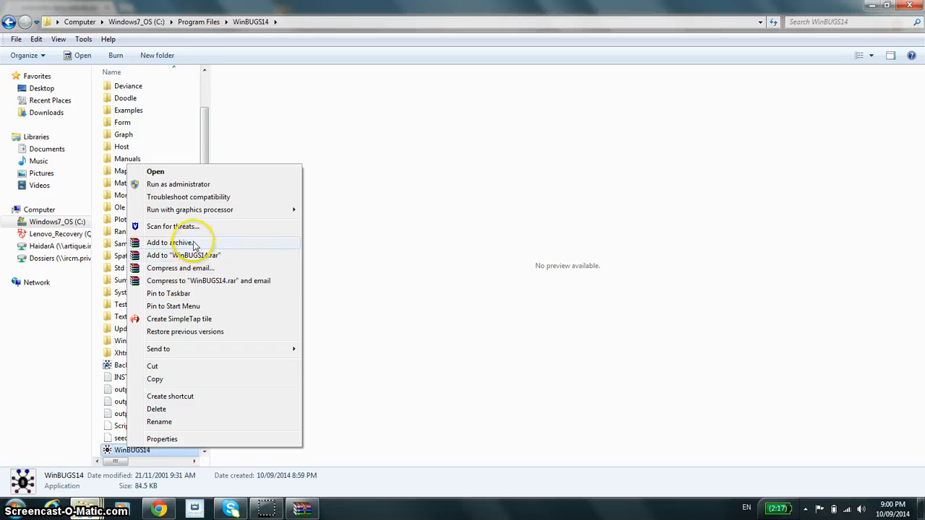
pyautogui.click(191, 187)
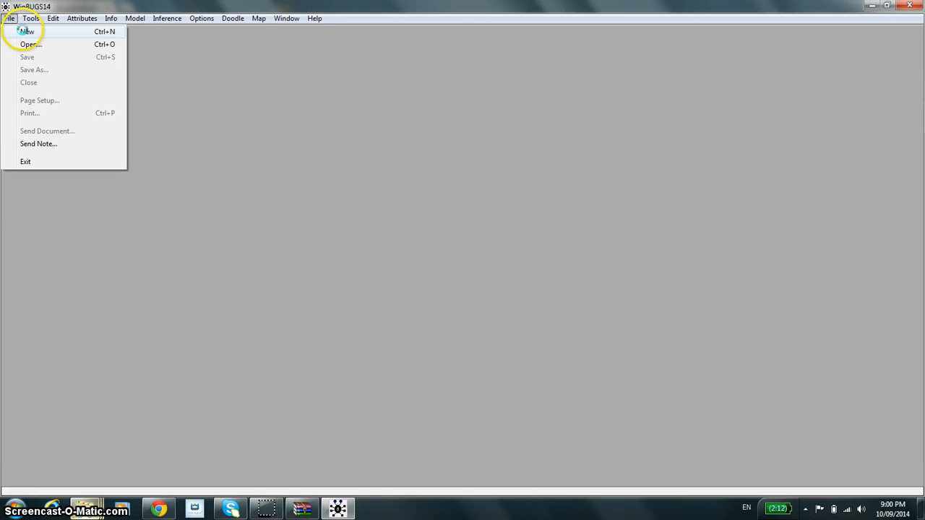
# Paste the key text into a new document and Decode All to install the immortality key.
pyautogui.click(26, 32)
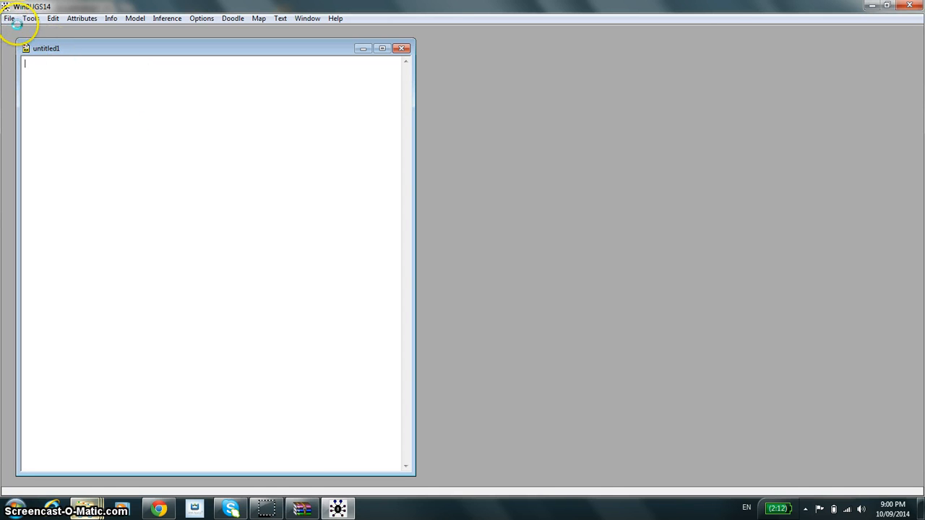
pyautogui.click(9, 19)
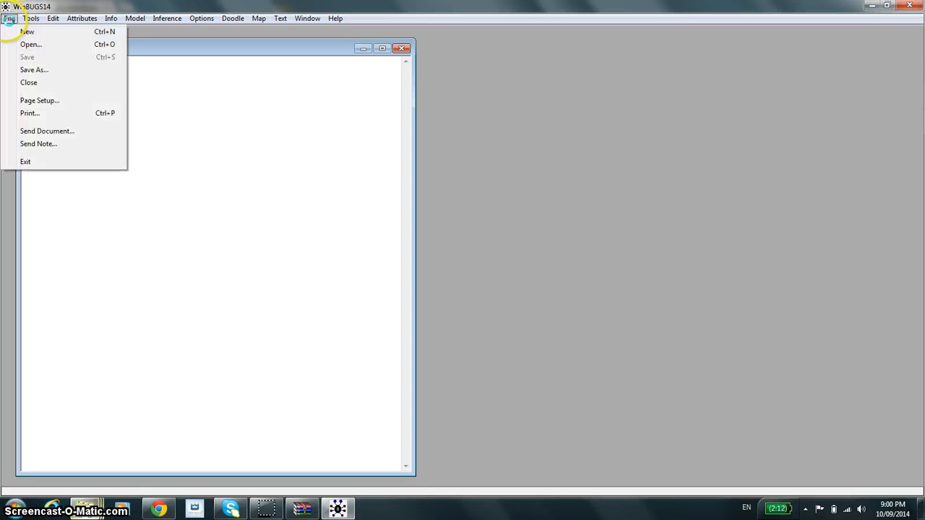
pyautogui.click(144, 62)
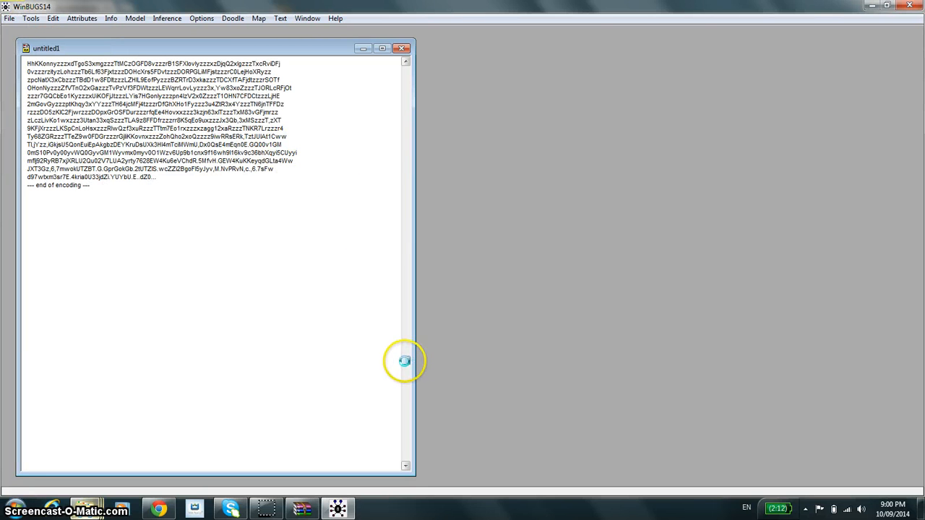
pyautogui.click(30, 18)
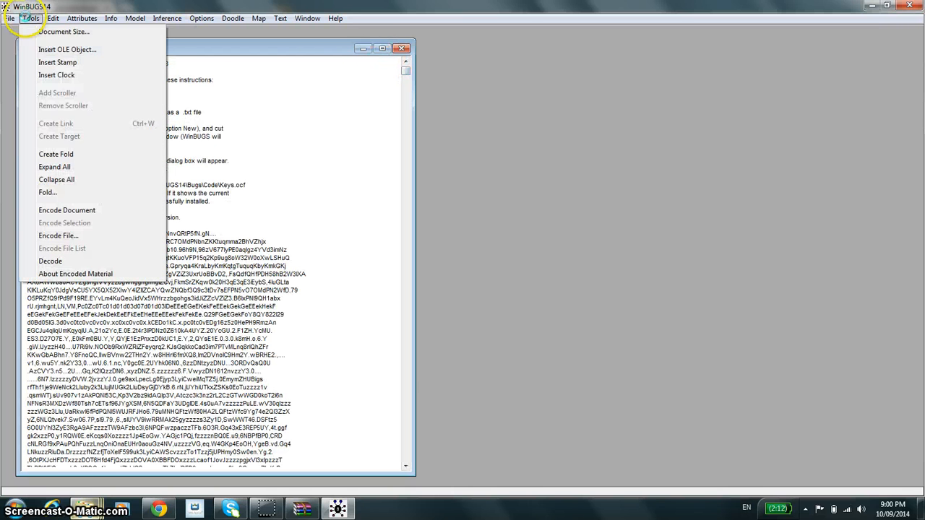
pyautogui.click(50, 261)
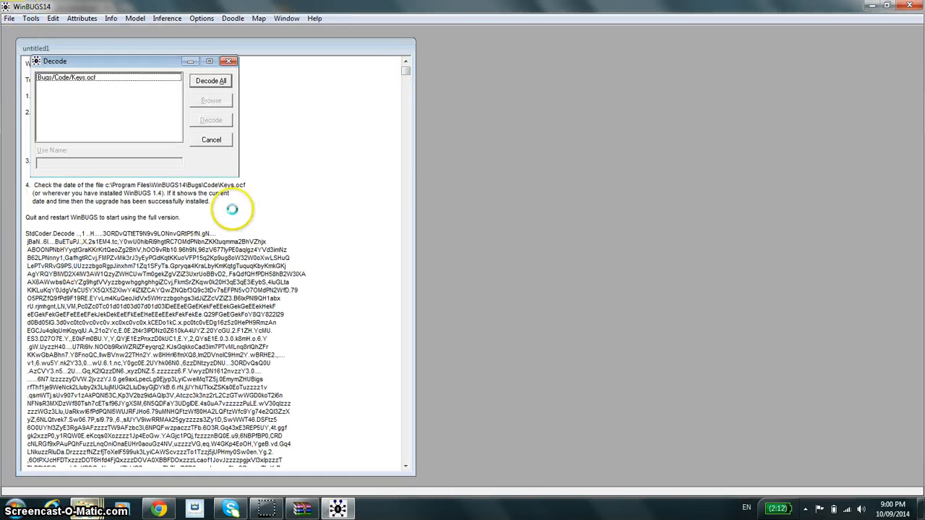
pyautogui.click(211, 80)
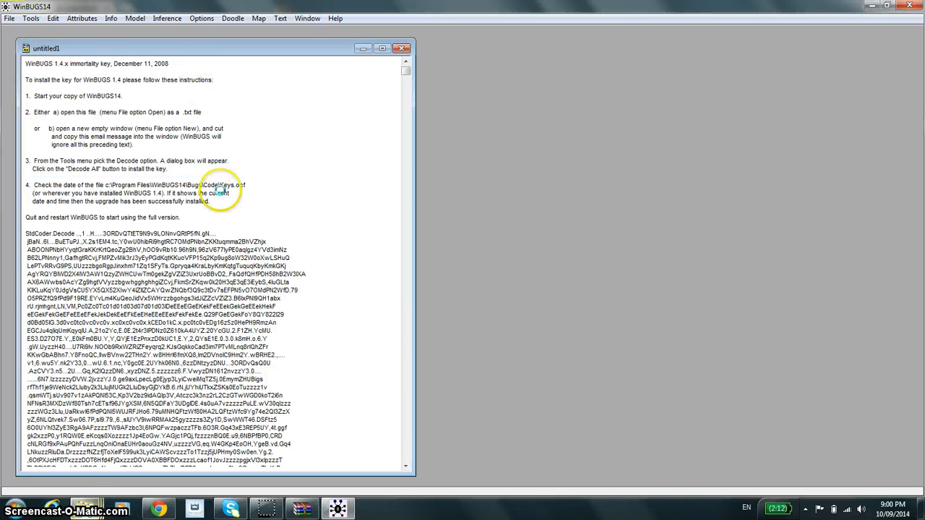
# Highlight step 4 and the Keys.ocf file name in the key instructions.
pyautogui.moveTo(210, 200)
pyautogui.mouseDown()
pyautogui.moveTo(33, 185)
pyautogui.moveTo(108, 190)
pyautogui.mouseUp()
pyautogui.click(28, 186)
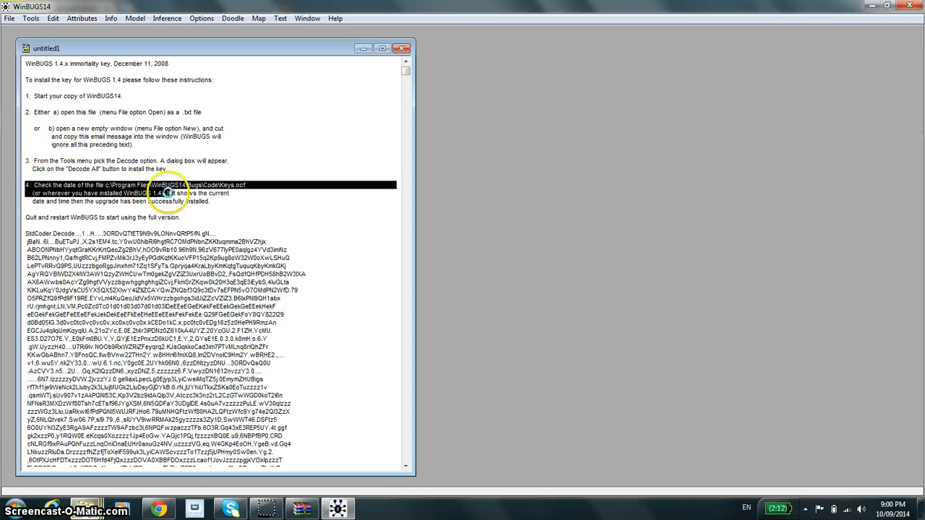
pyautogui.click(195, 188)
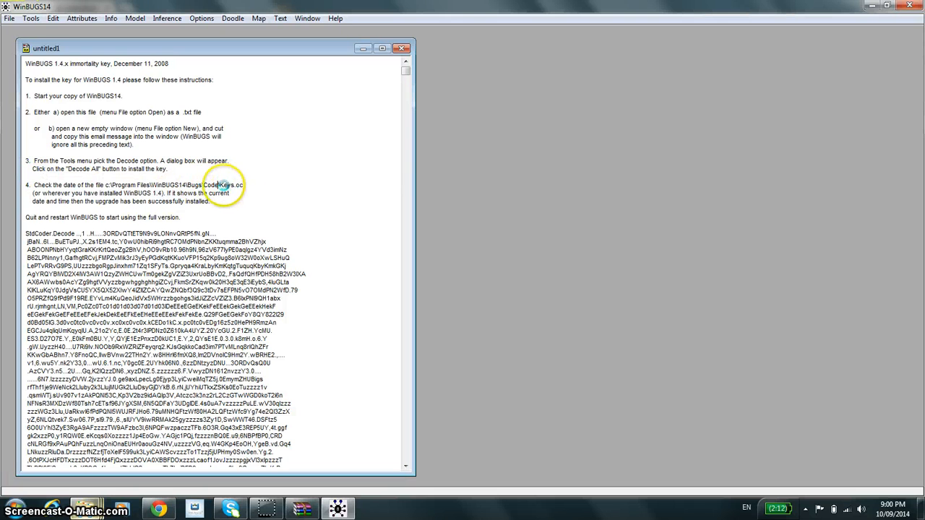
pyautogui.moveTo(220, 185); pyautogui.dragTo(246, 185)
pyautogui.click(249, 185)
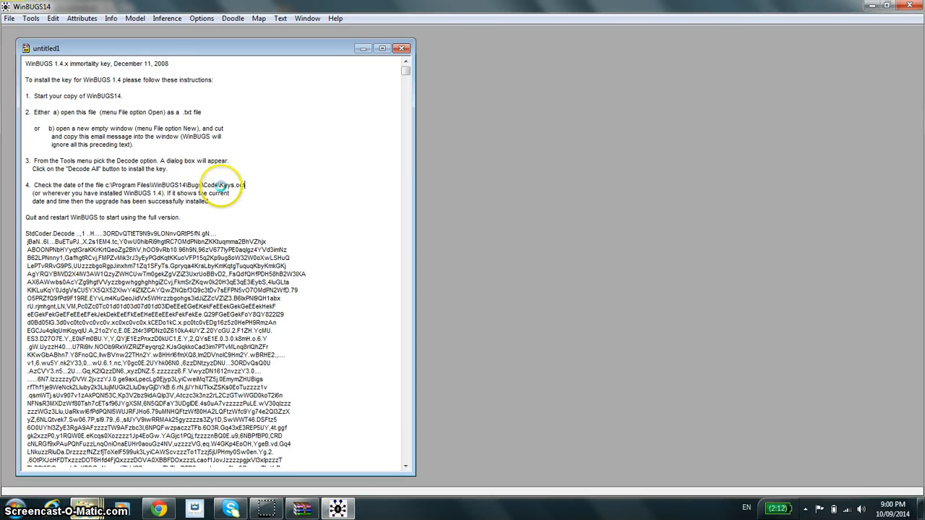
pyautogui.moveTo(219, 185); pyautogui.dragTo(253, 185)
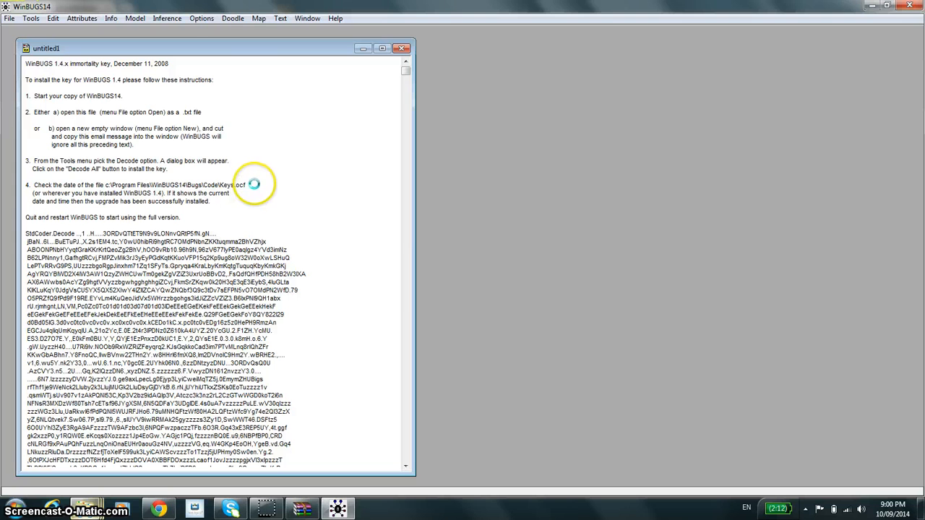
# Close the key document without saving and start a new blank document.
pyautogui.click(401, 47)
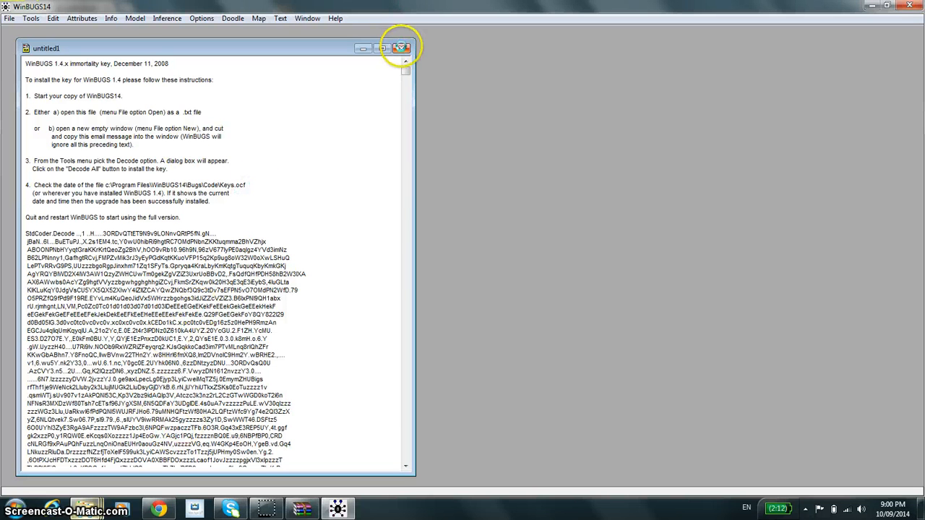
pyautogui.click(473, 297)
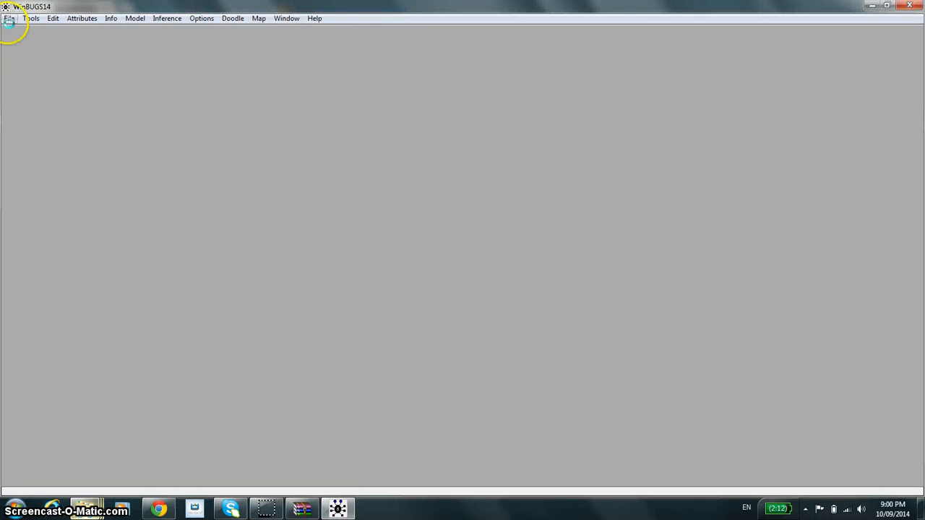
pyautogui.click(9, 18)
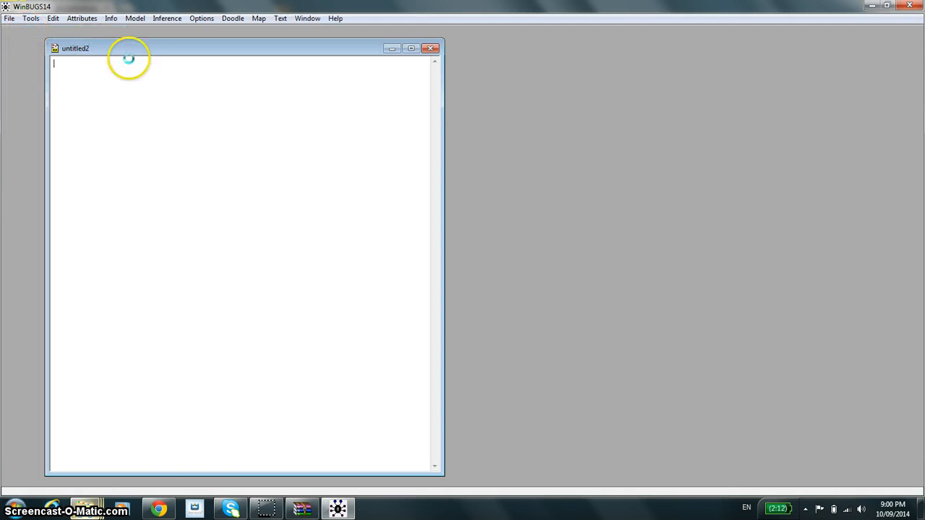
# Go back to the WinBUGS page in Chrome, open the 1.4.3 patch text and copy all of it.
pyautogui.click(159, 509)
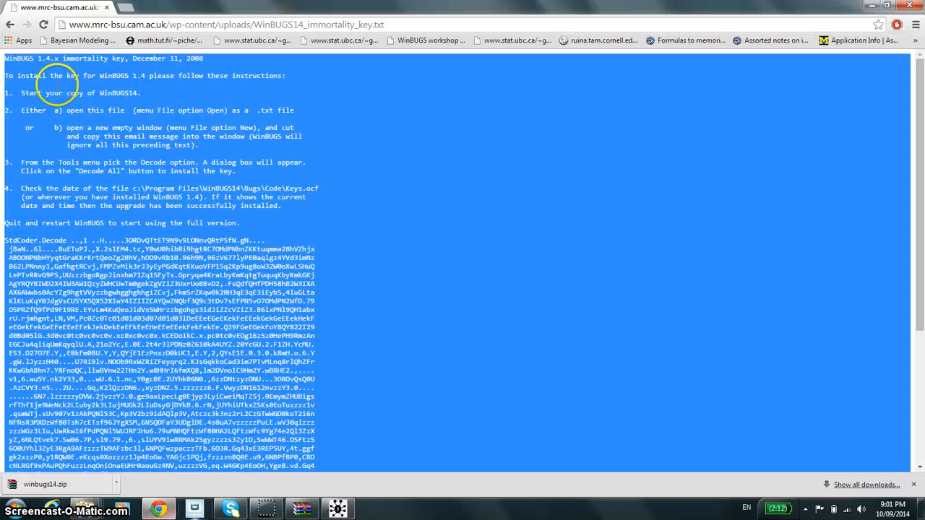
pyautogui.click(10, 23)
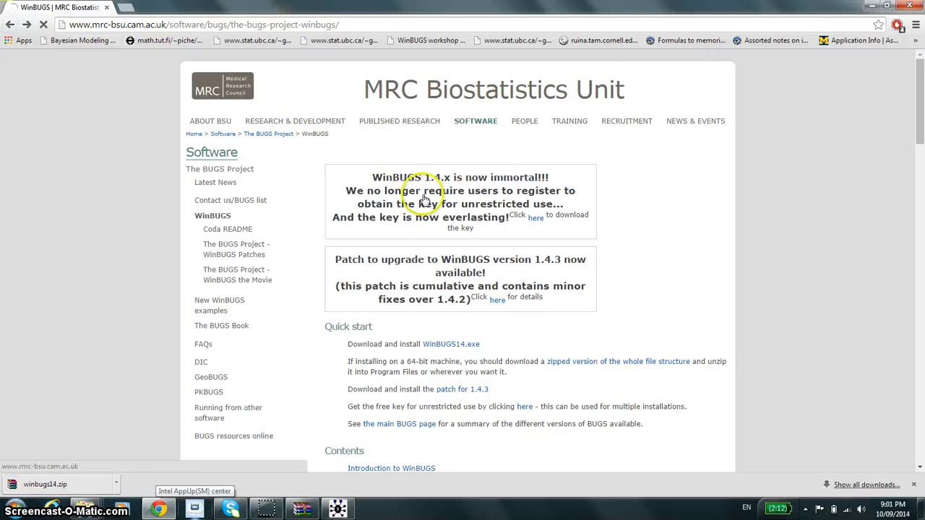
pyautogui.click(499, 301)
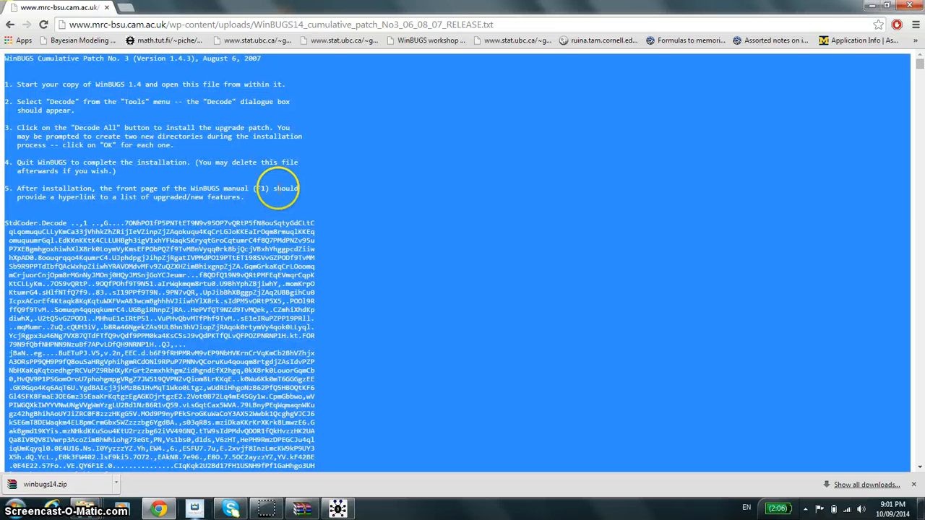
pyautogui.hotkey('ctrl', 'c')
# Bring WinBUGS to the front and paste the copied patch text into untitled2.
pyautogui.click(159, 509)
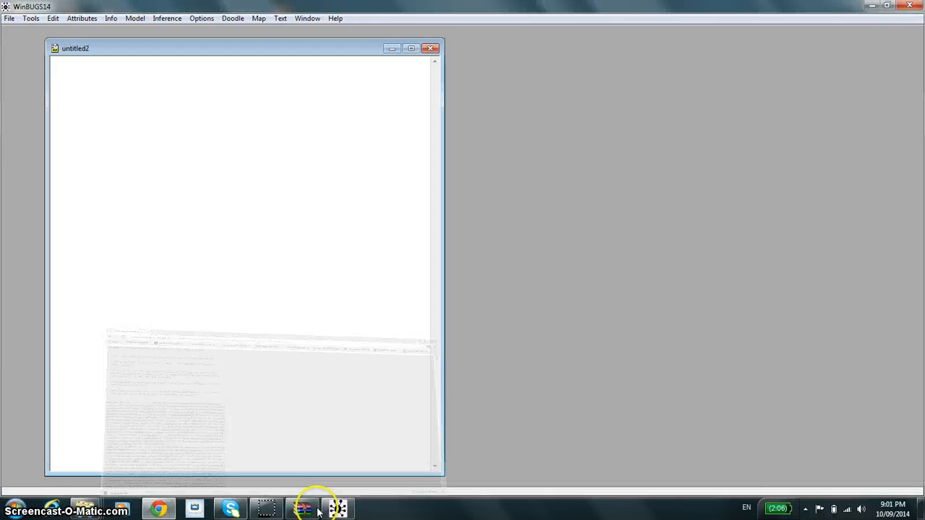
pyautogui.click(336, 508)
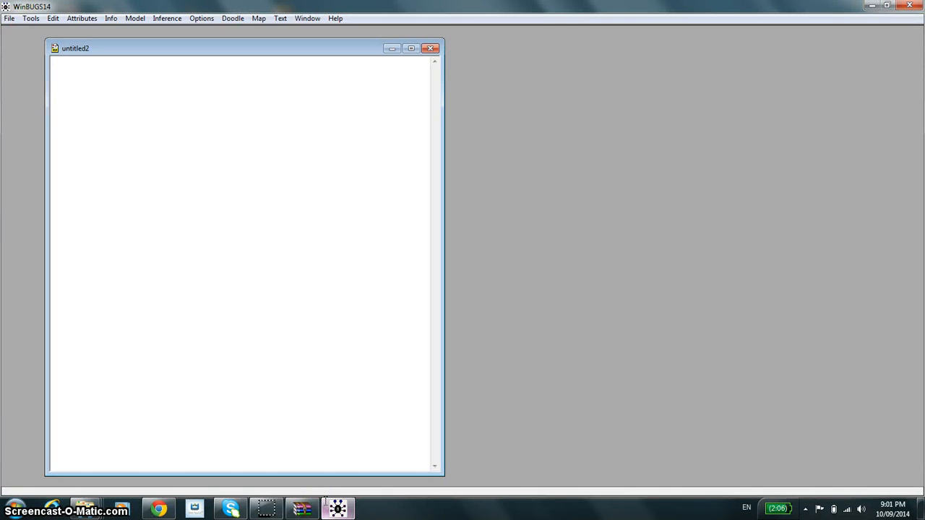
pyautogui.rightClick(102, 89)
pyautogui.click(126, 124)
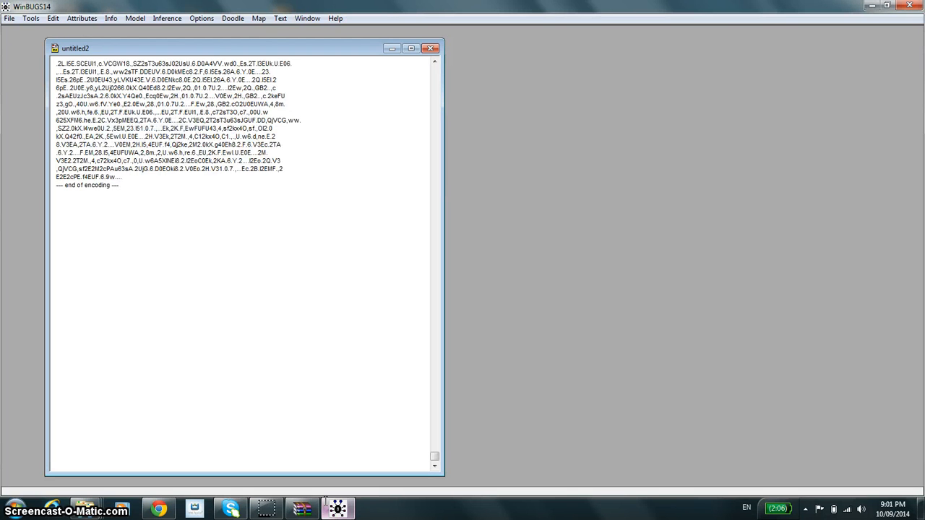
# Decode All to install the 1.4.3 patch, accepting the Missing Directory prompts.
pyautogui.click(31, 18)
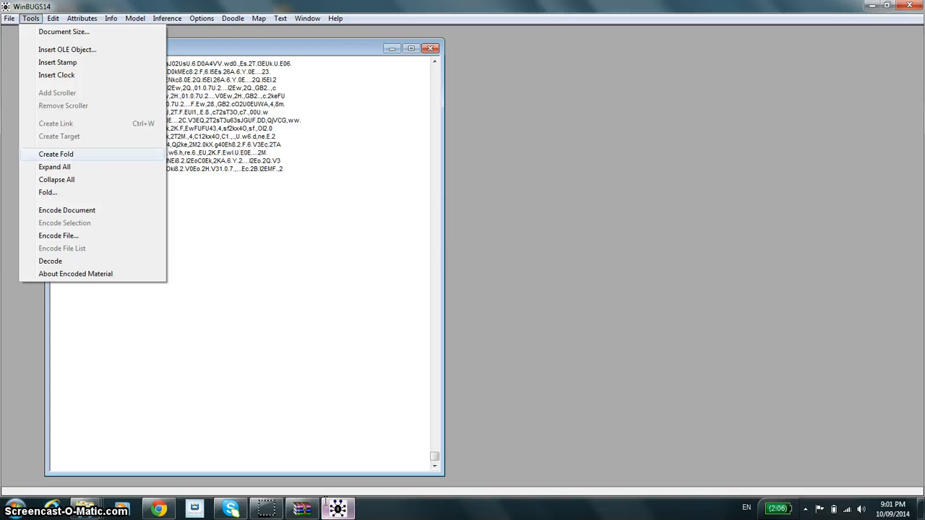
pyautogui.click(50, 261)
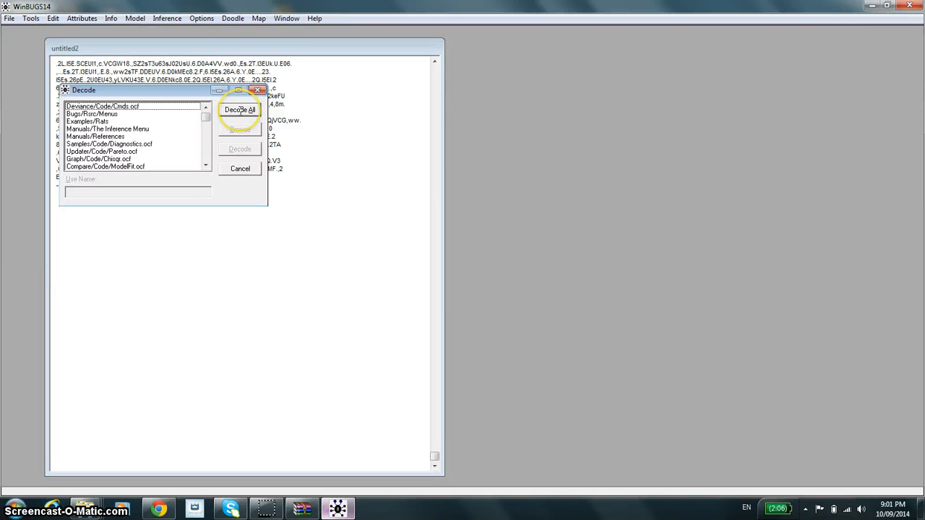
pyautogui.click(240, 109)
pyautogui.click(521, 293)
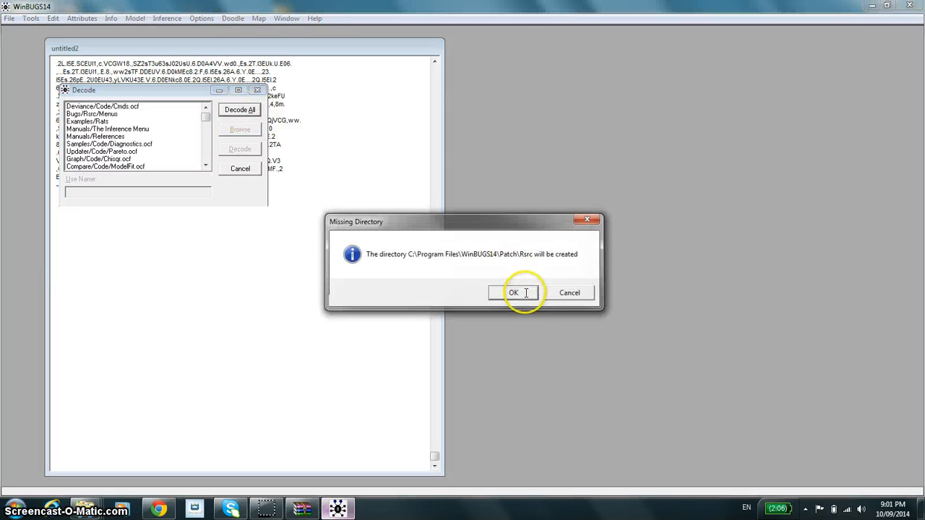
pyautogui.click(522, 293)
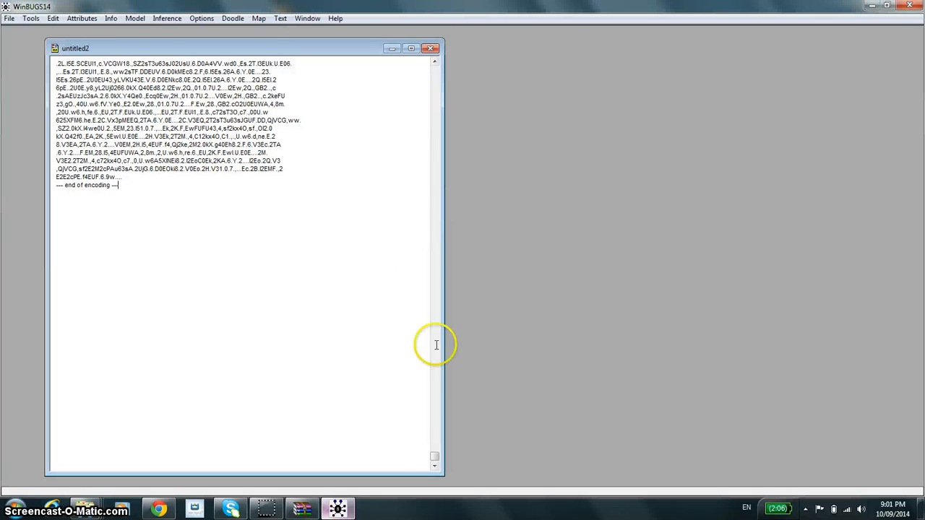
pyautogui.moveTo(435, 459); pyautogui.dragTo(434, 69)
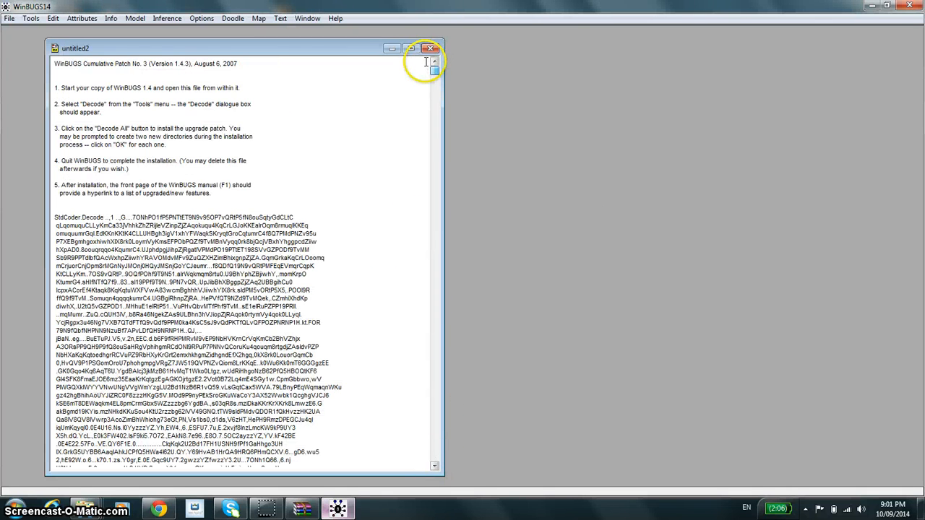
pyautogui.moveTo(216, 78); pyautogui.dragTo(274, 112)
pyautogui.click(295, 117)
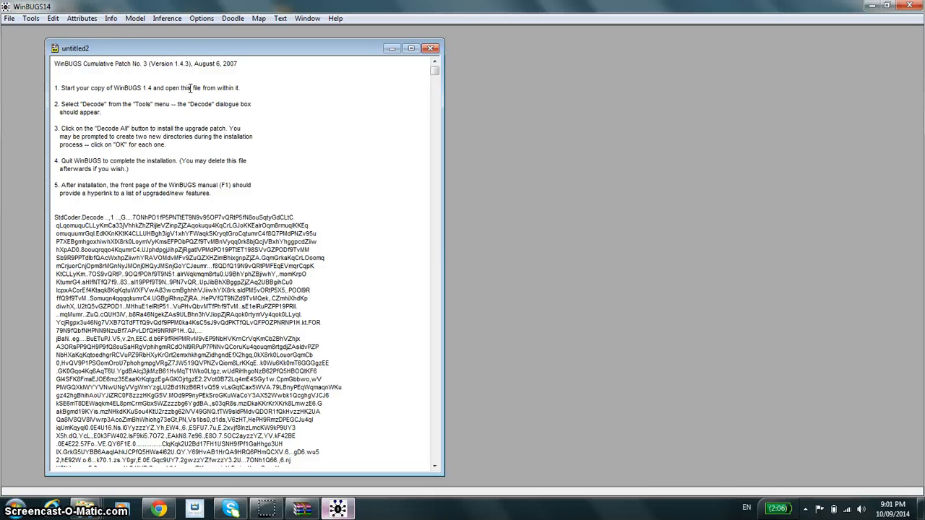
# Open the WinBUGS User Manual with F1 showing Version 1.4.3, August 6th, 2007.
pyautogui.press('F1')
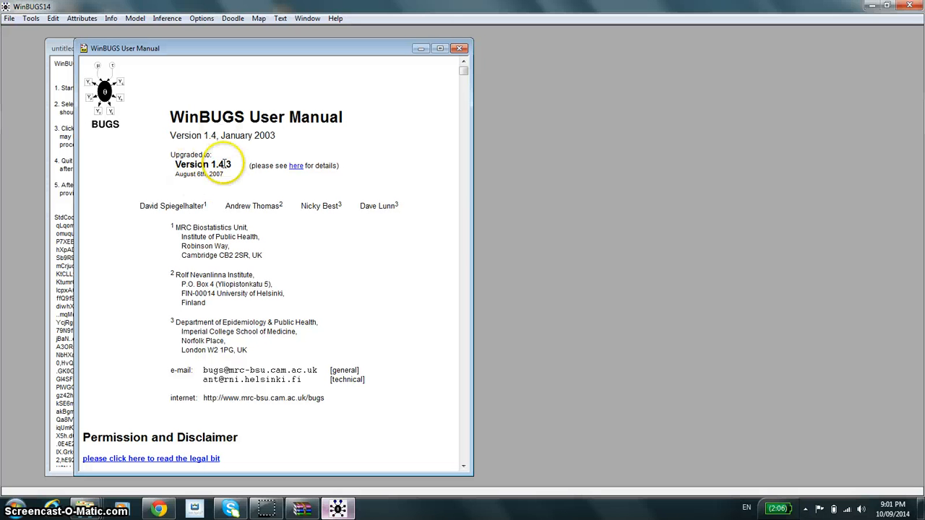